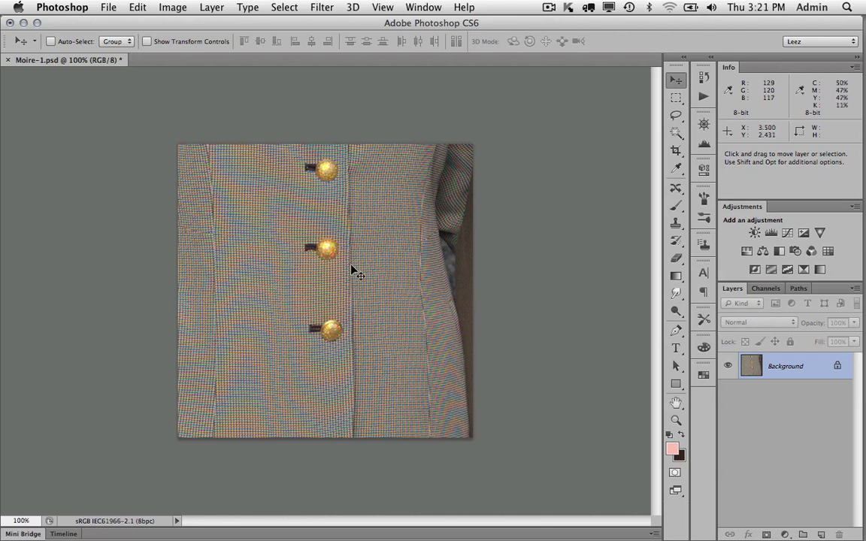
Step: Duplicate the jacket photo as Moire-1 copy
left_click(174, 9)
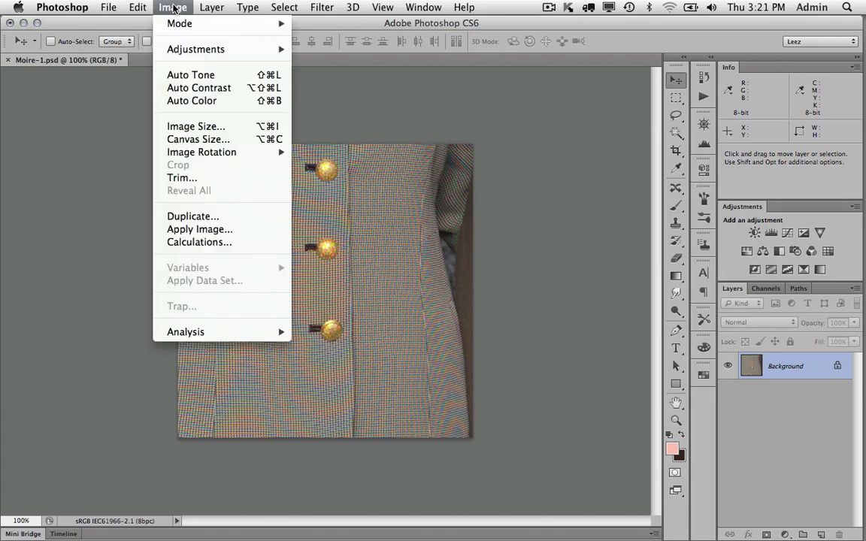
left_click(185, 217)
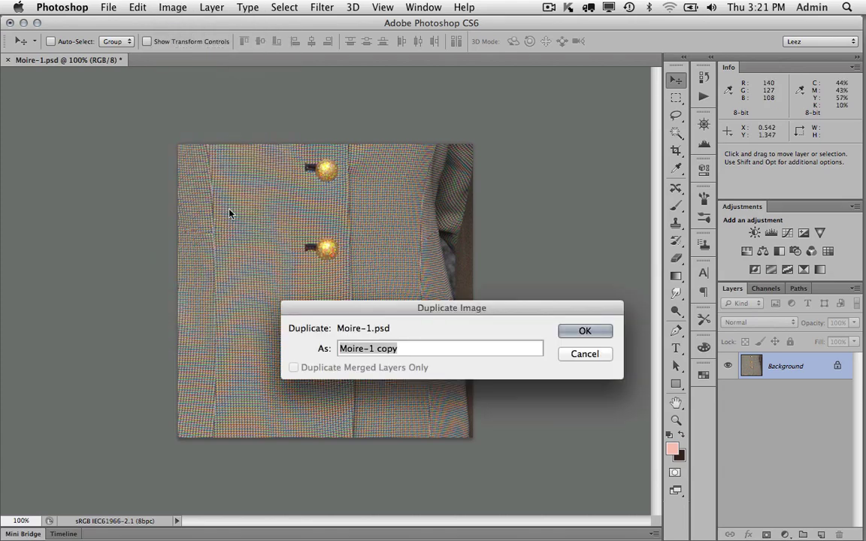
left_click(583, 332)
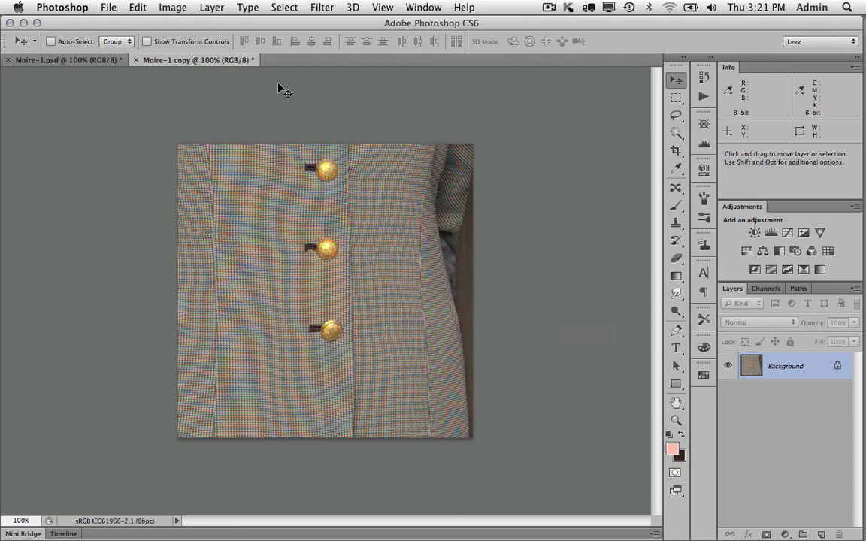
Step: Convert Moire-1 copy to Lab Color mode and return to Moire-1.psd
left_click(174, 8)
mouse_move(175, 25)
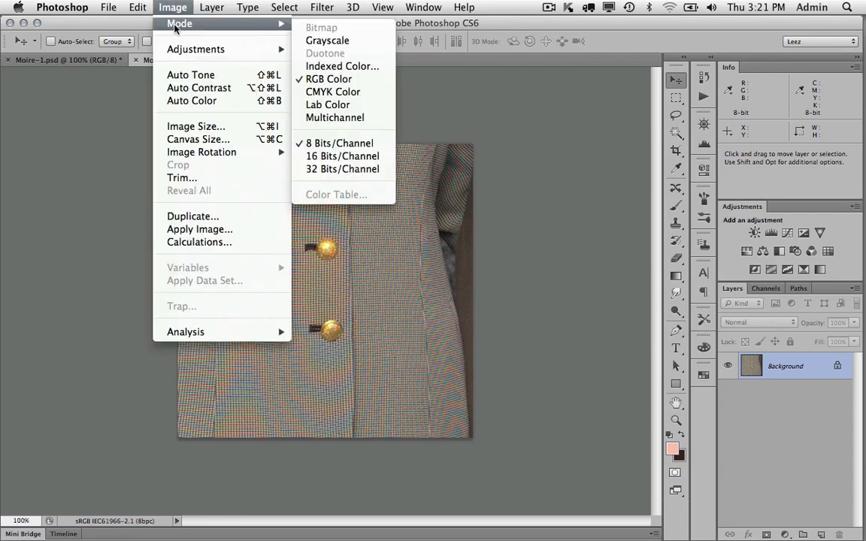
left_click(304, 99)
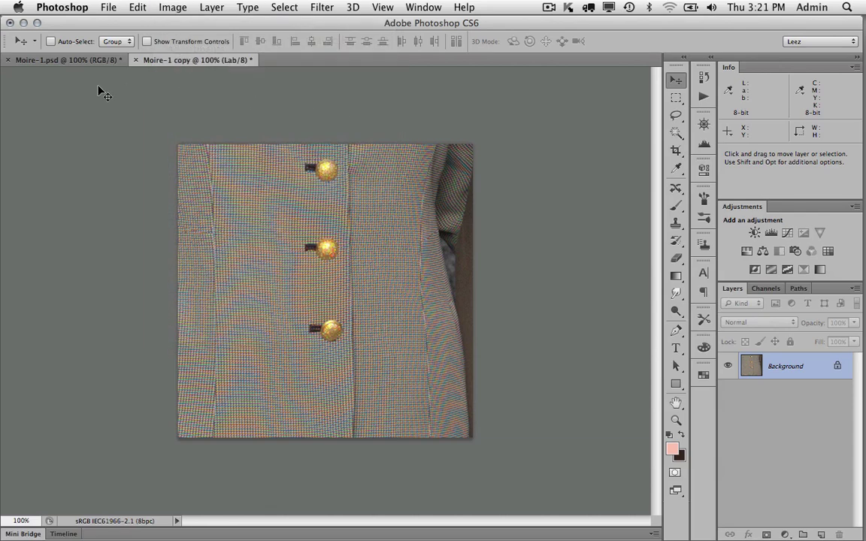
left_click(68, 58)
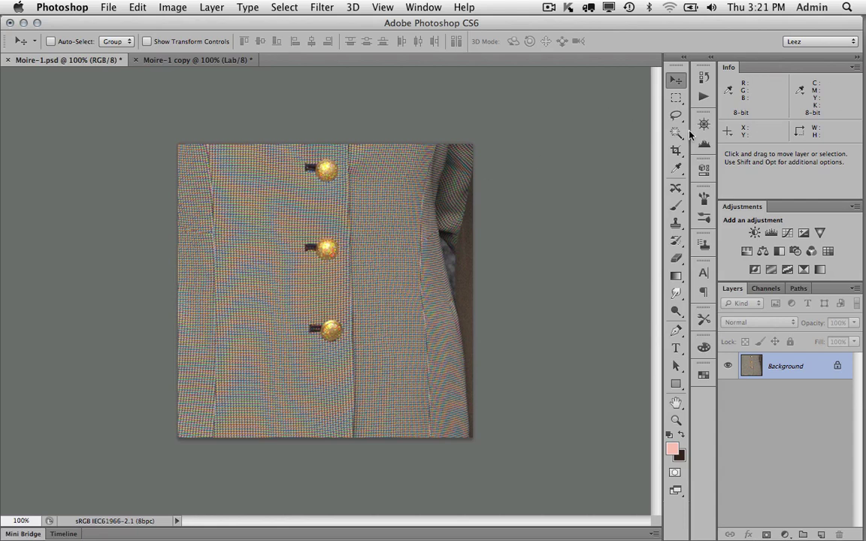
Step: Sample the jacket's grey-brown with the Eyedropper and fill a new Layer 1 with it
key("i")
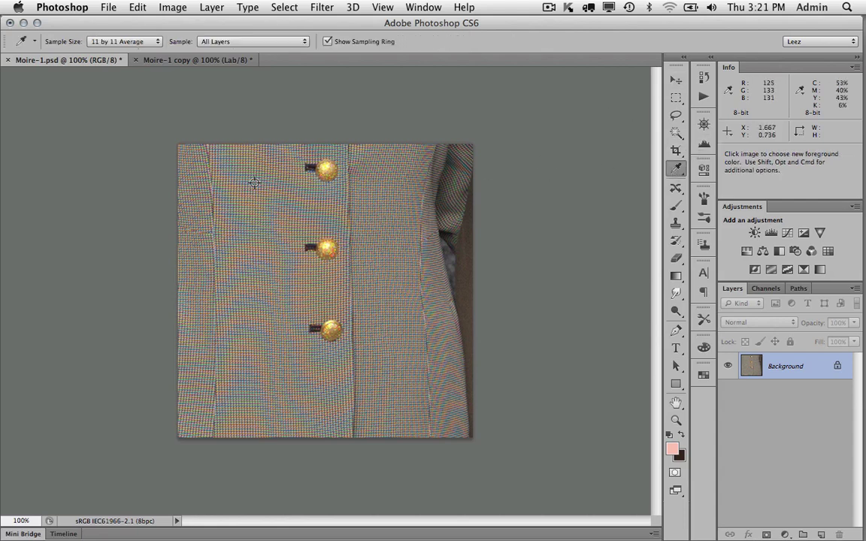
left_click(387, 220)
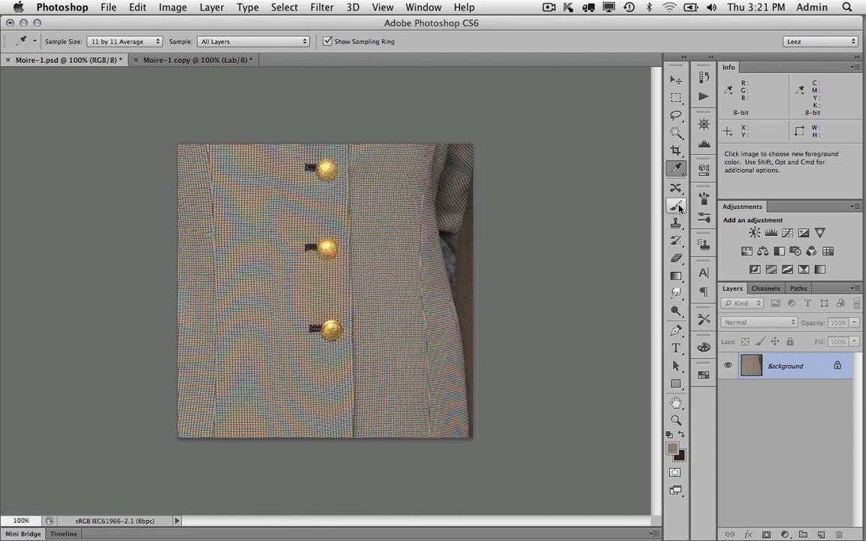
left_click(822, 534)
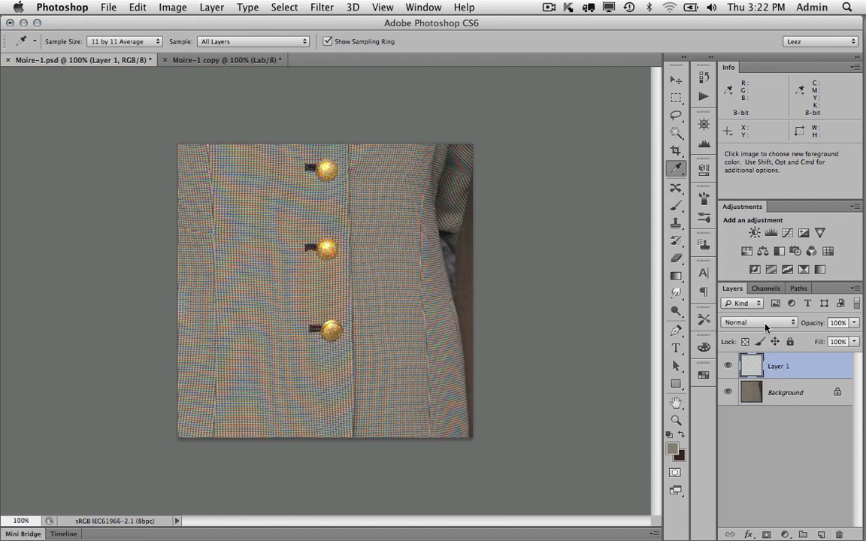
left_click(138, 6)
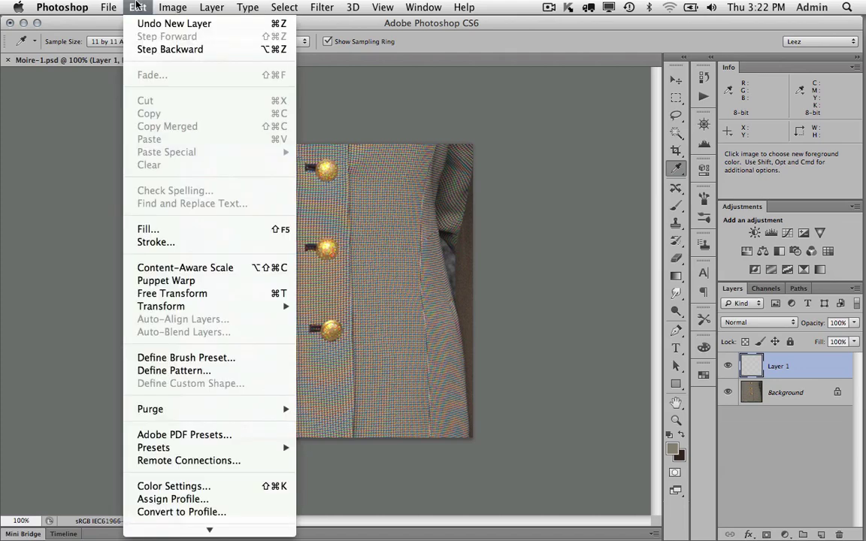
left_click(145, 229)
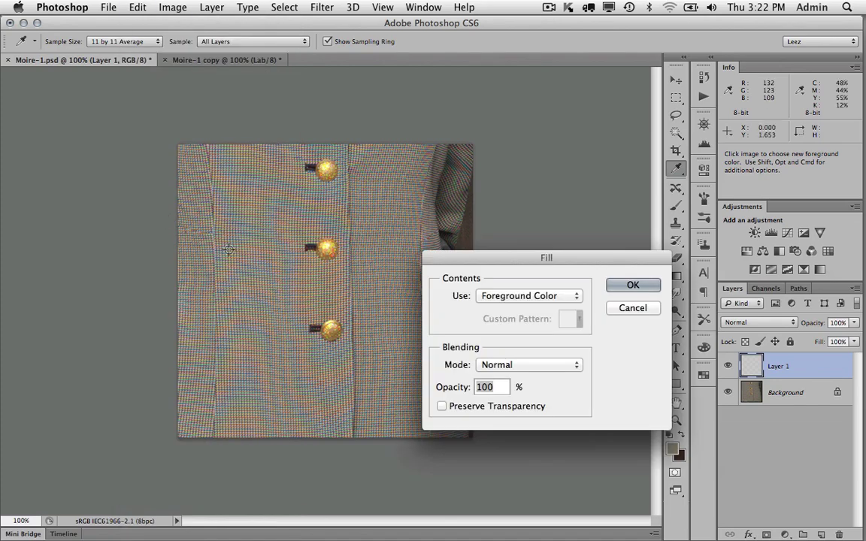
left_click(632, 284)
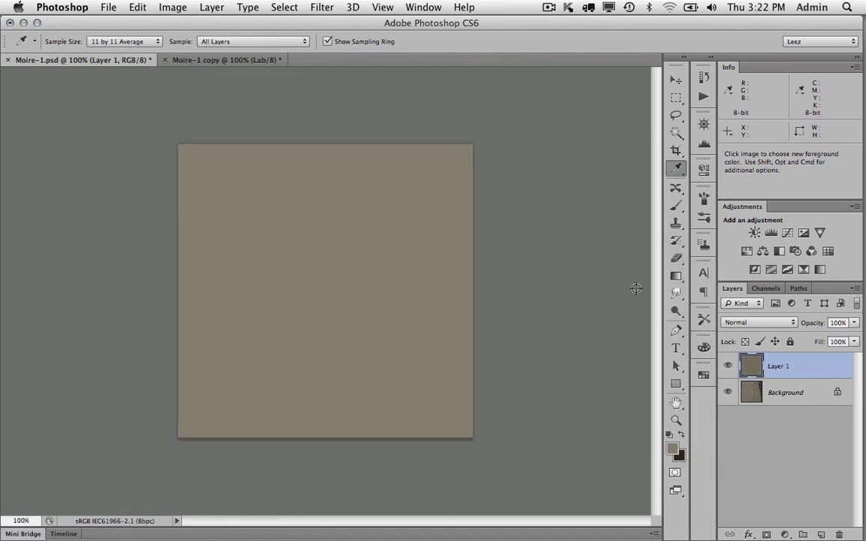
Step: Set Layer 1's blend mode to Color and add a layer mask
left_click(757, 323)
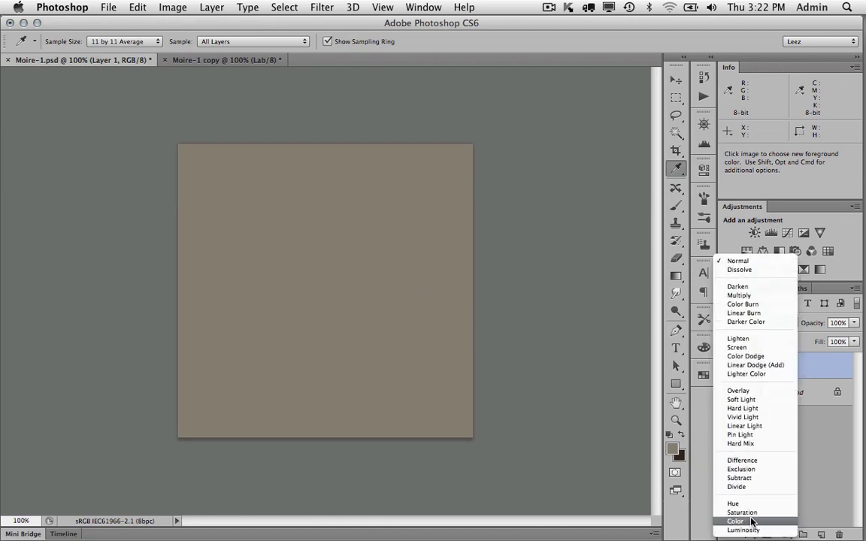
left_click(752, 526)
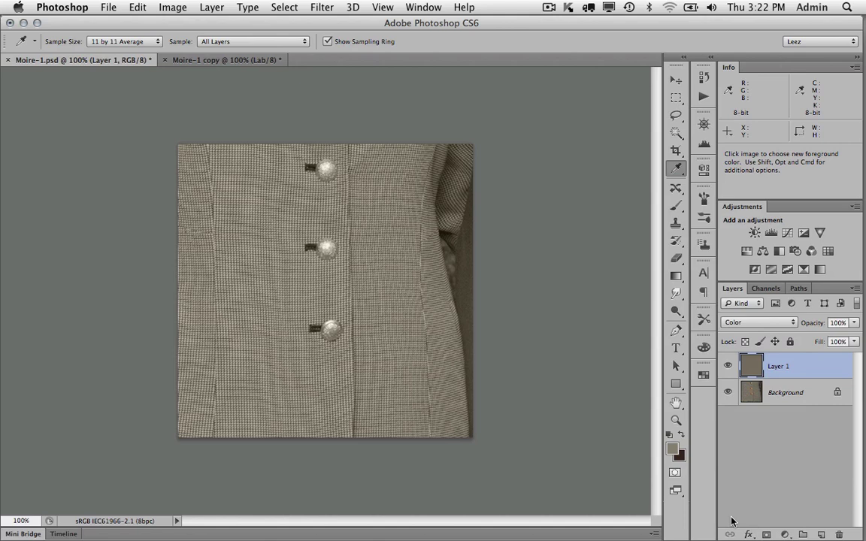
left_click(766, 534)
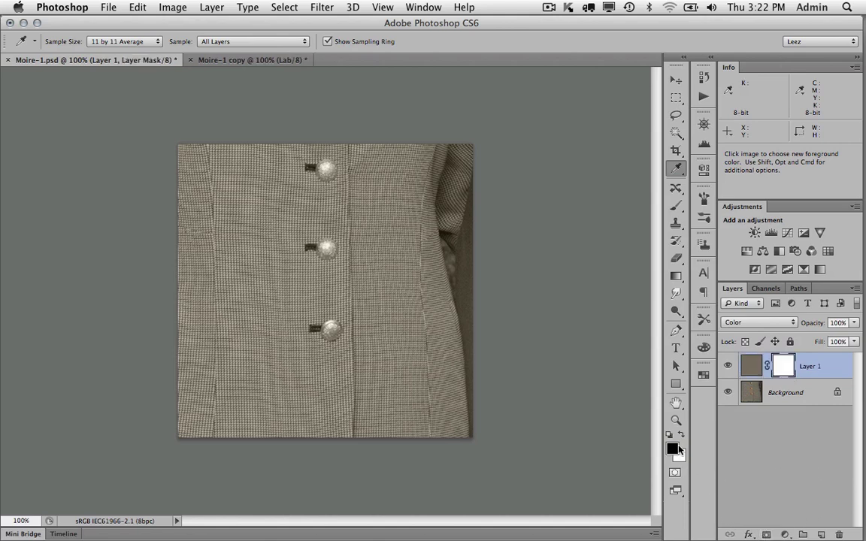
Step: Paint black at 100% opacity on the mask over the three buttons to restore their gold
left_click(676, 206)
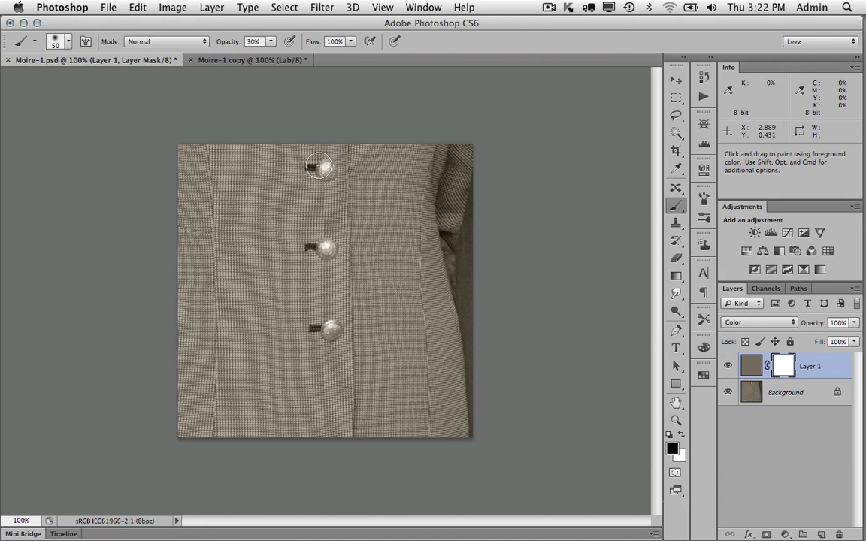
key("bracketleft")
key("bracketleft")
key("bracketleft")
key("bracketleft")
key("bracketleft")
key("bracketleft")
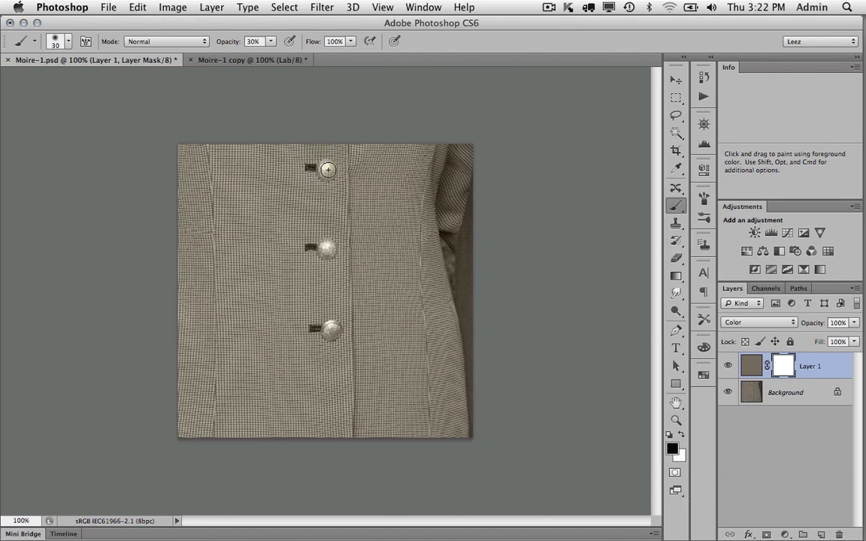
left_click(326, 169)
key("0")
left_click(326, 169)
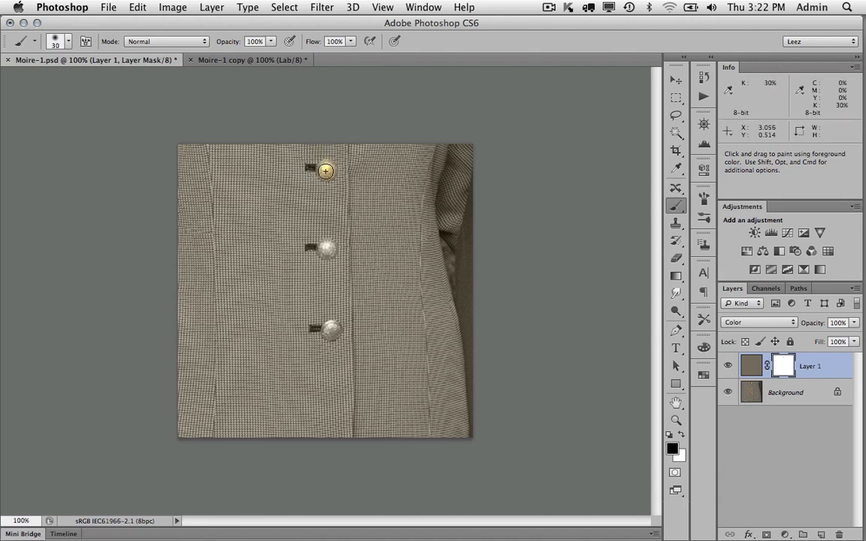
left_click(326, 246)
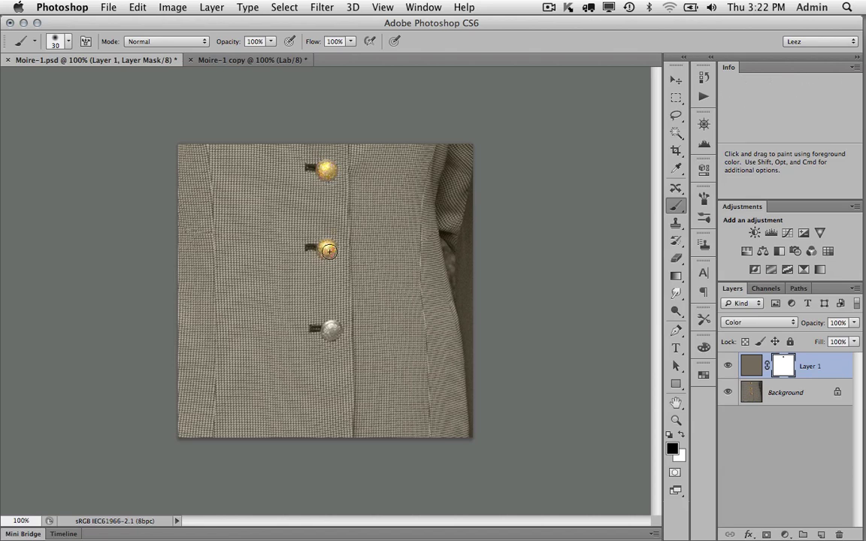
left_click(331, 328)
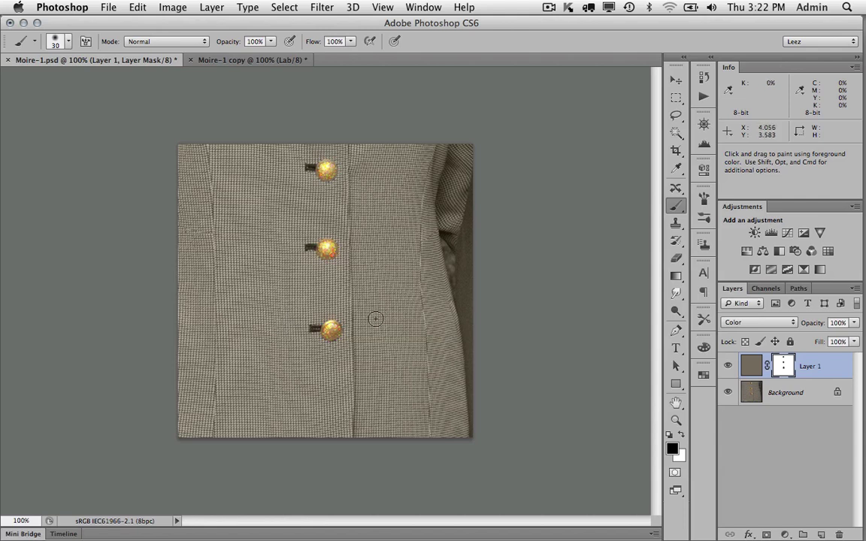
Step: View the a and b channels of Moire-1 copy alternately, then go back to Moire-1.psd
left_click(268, 65)
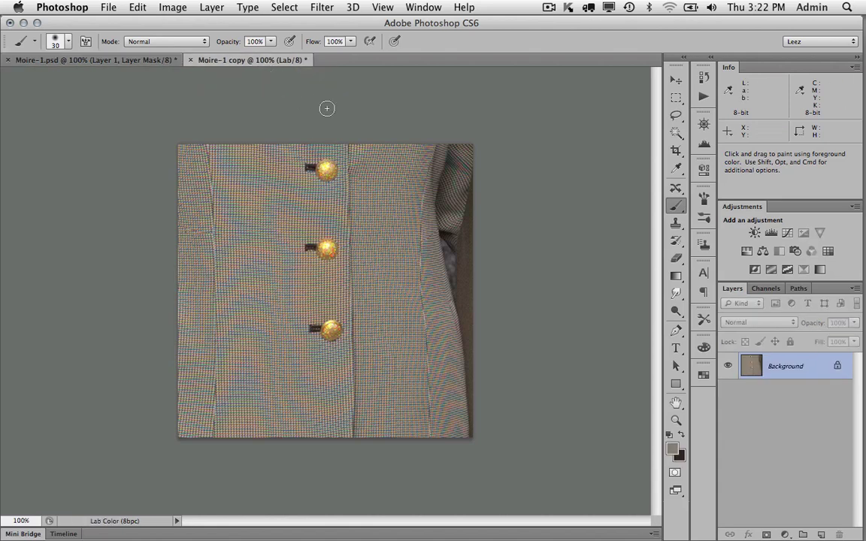
left_click(766, 288)
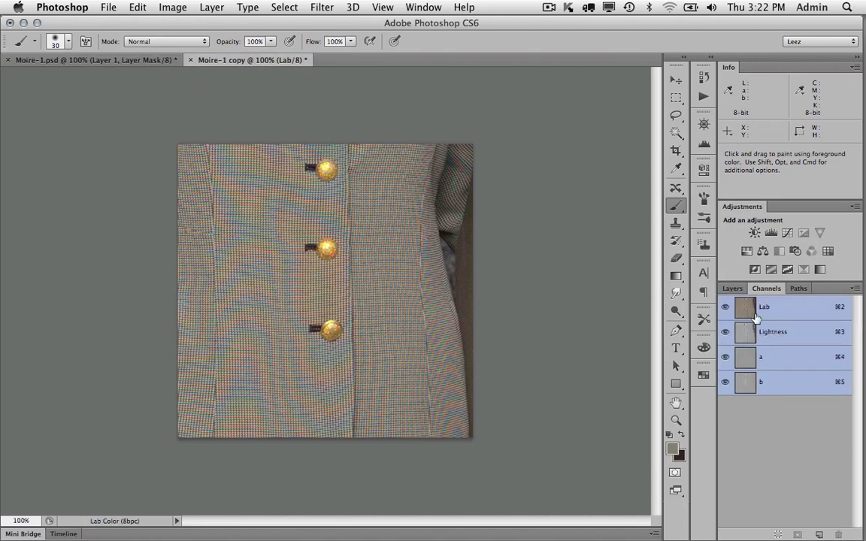
left_click(745, 360)
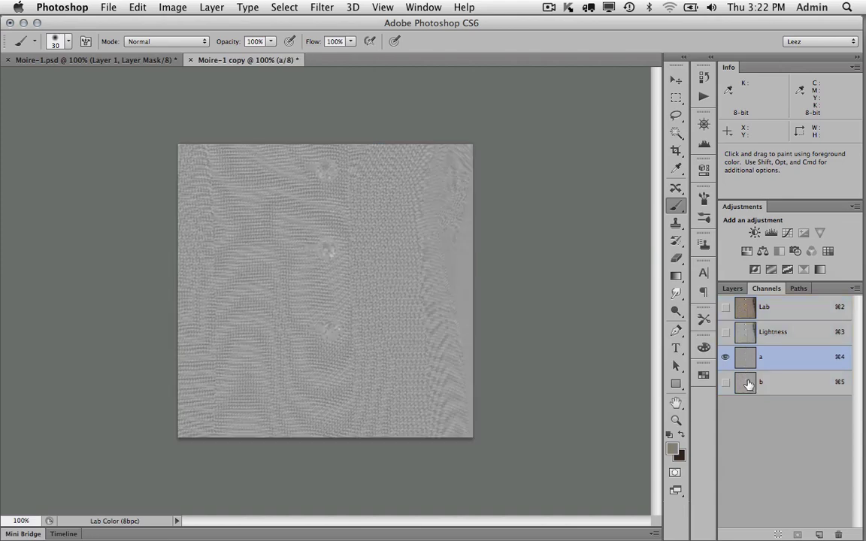
left_click(747, 384)
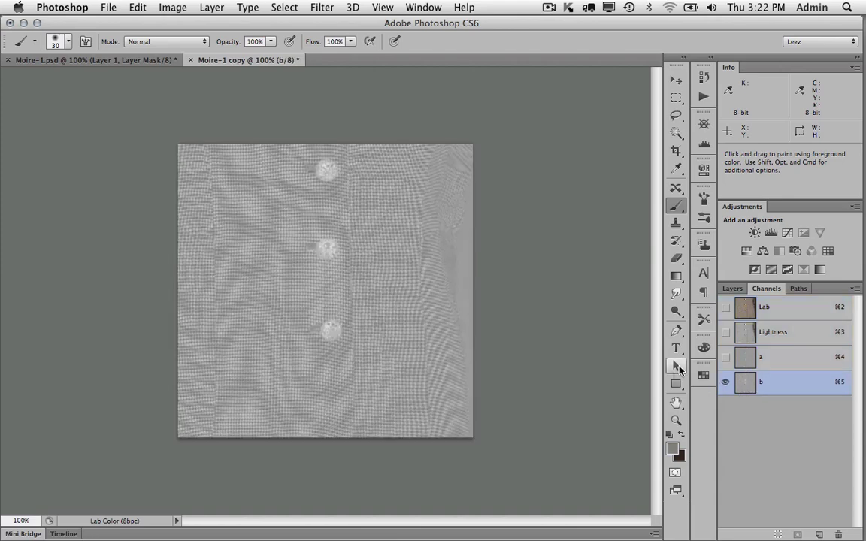
left_click(744, 359)
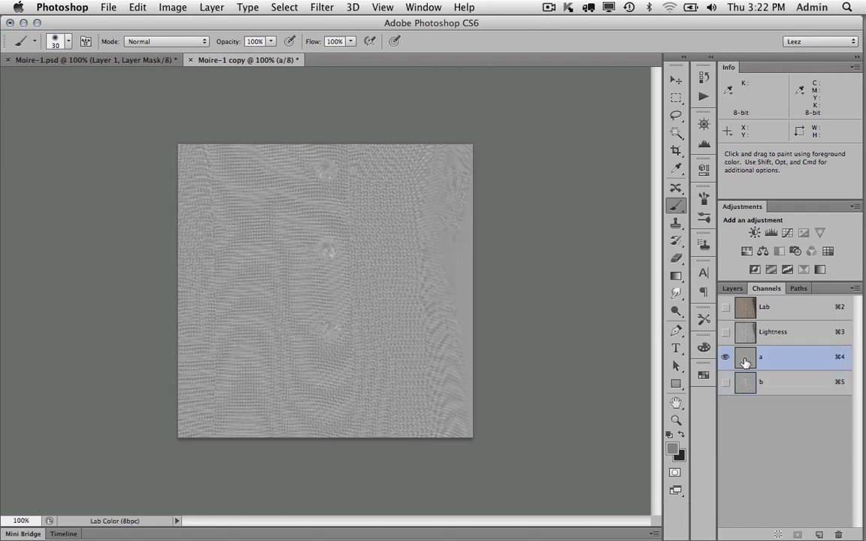
left_click(737, 384)
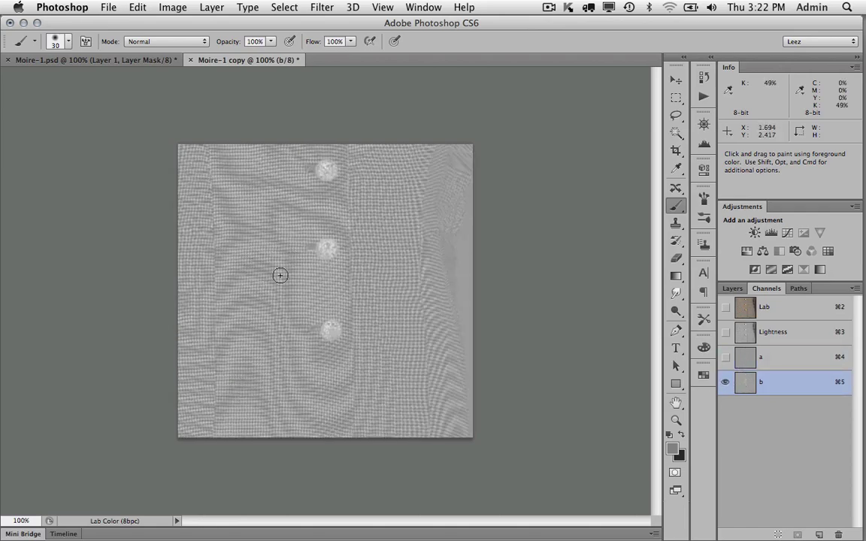
left_click(102, 62)
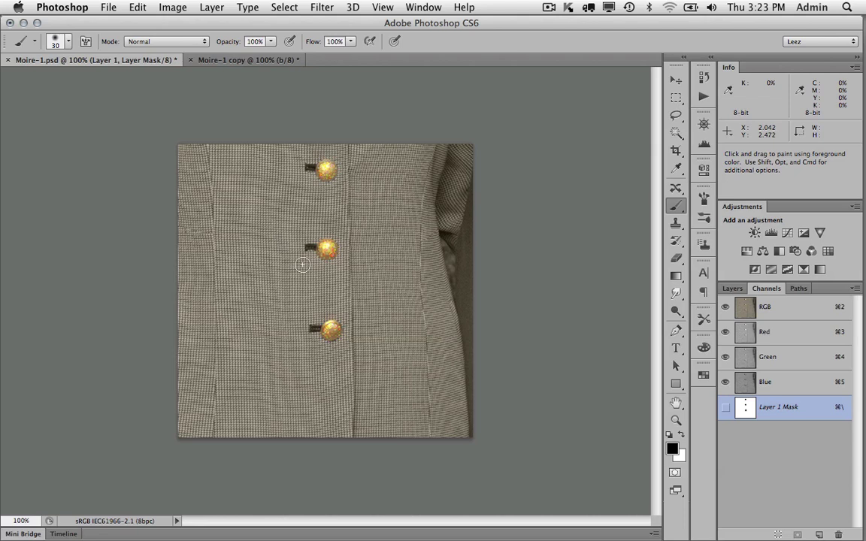
Step: Add an empty Layer 2 and choose Moire-1 copy as the Apply Image source
left_click(731, 289)
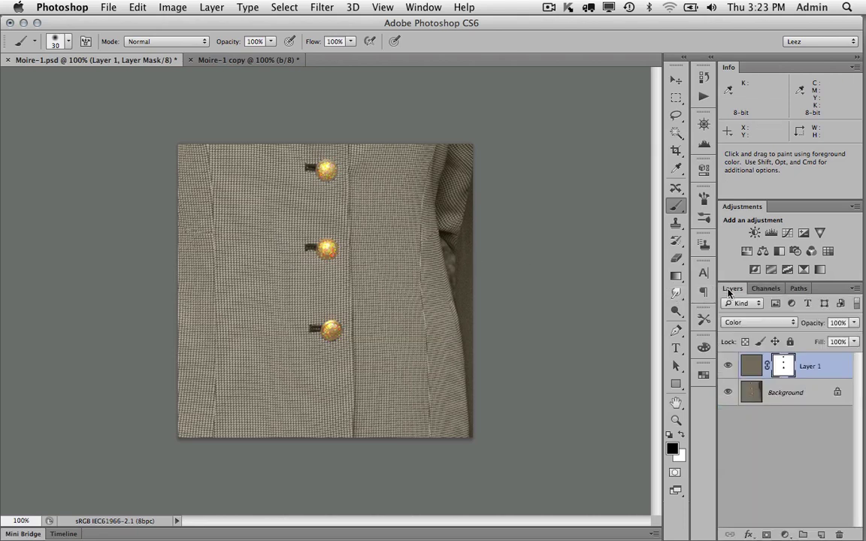
key("super+shift+alt+n")
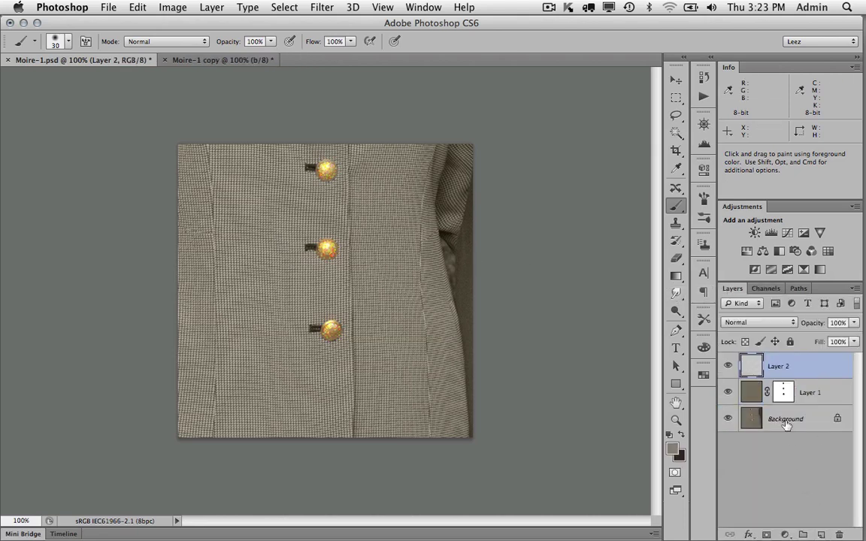
left_click(172, 7)
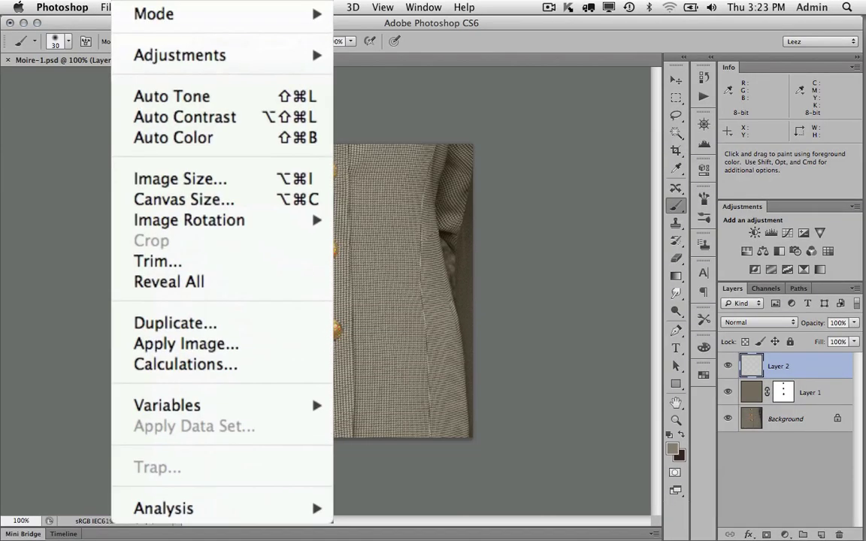
mouse_move(139, 6)
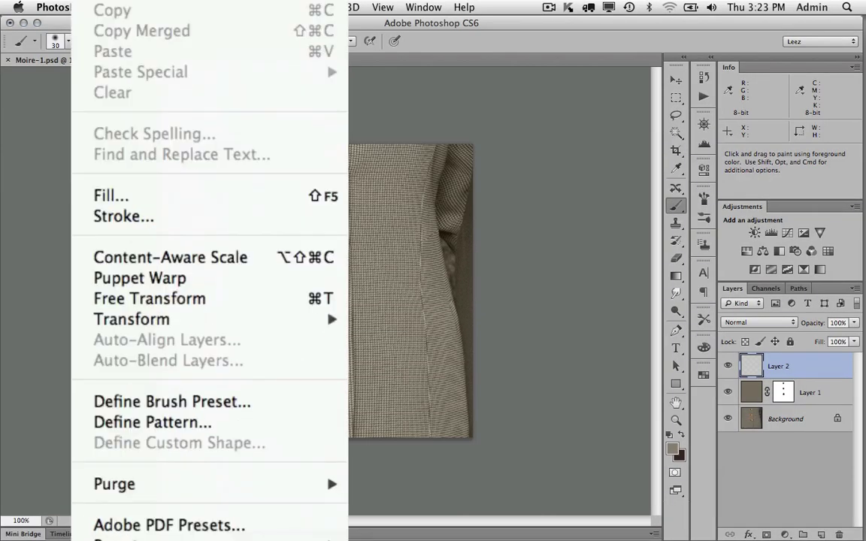
mouse_move(172, 7)
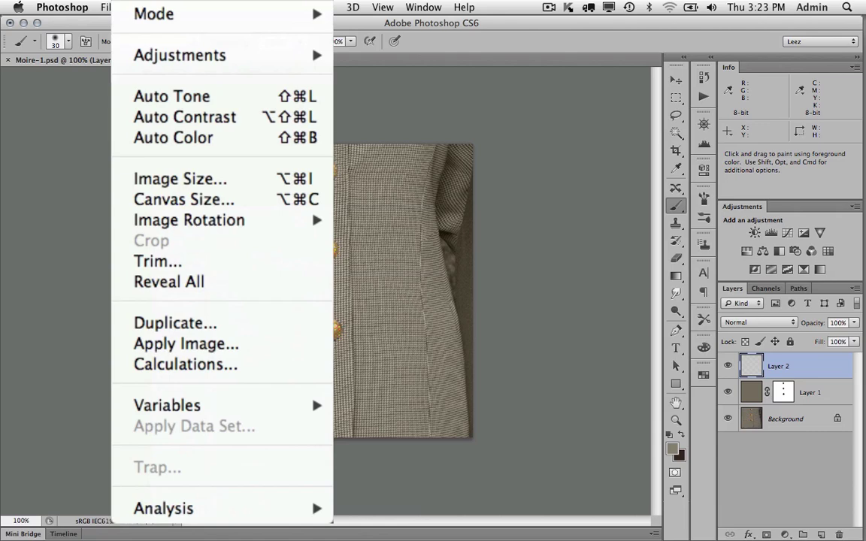
left_click(151, 348)
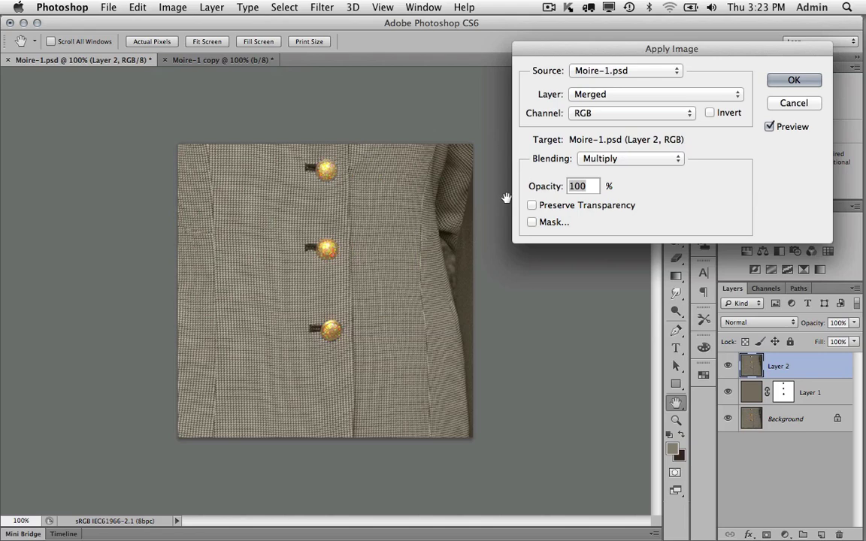
left_click(650, 72)
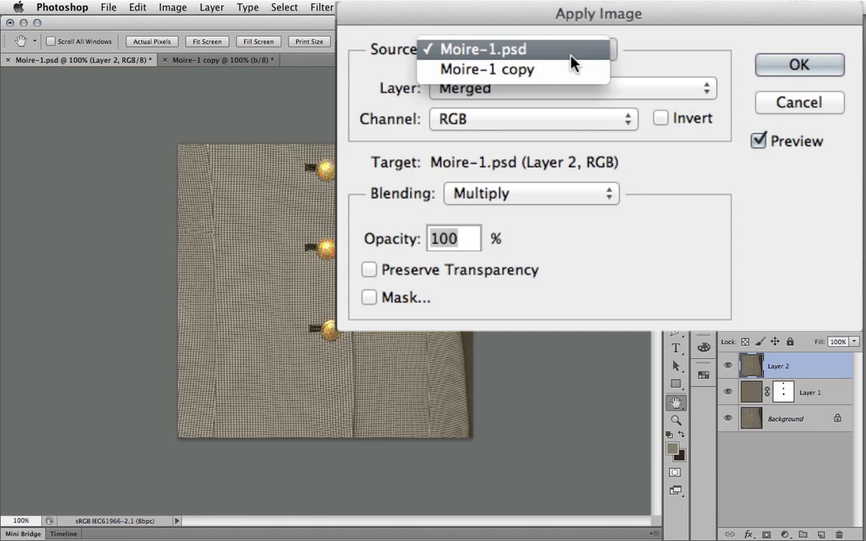
left_click(505, 79)
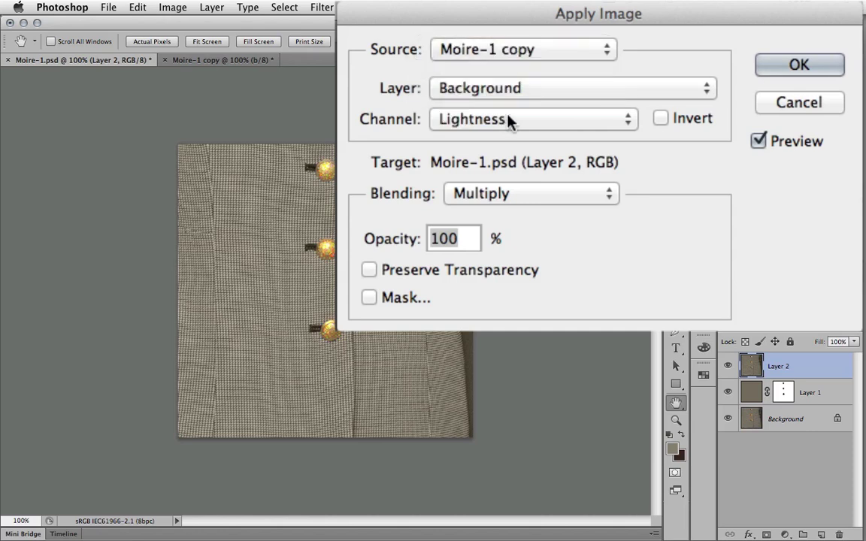
Step: Set the source to the inverted b channel with Normal blending
left_click(525, 120)
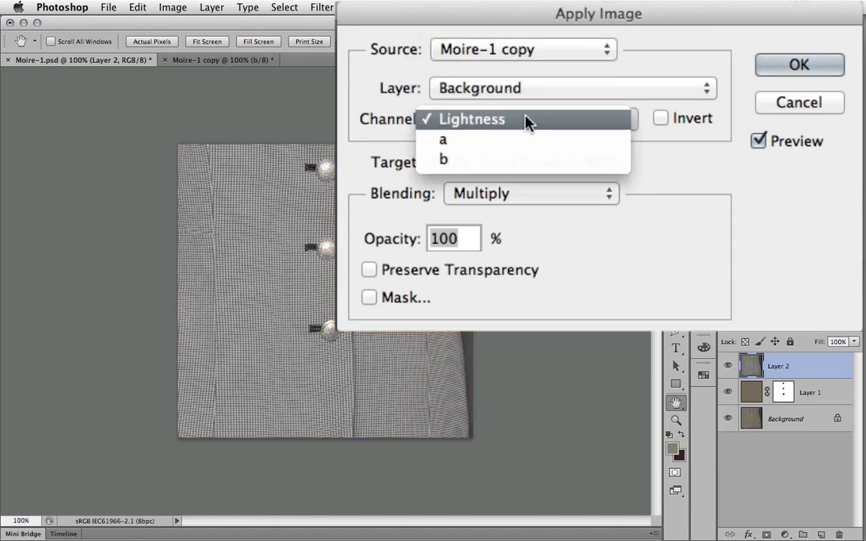
left_click(508, 165)
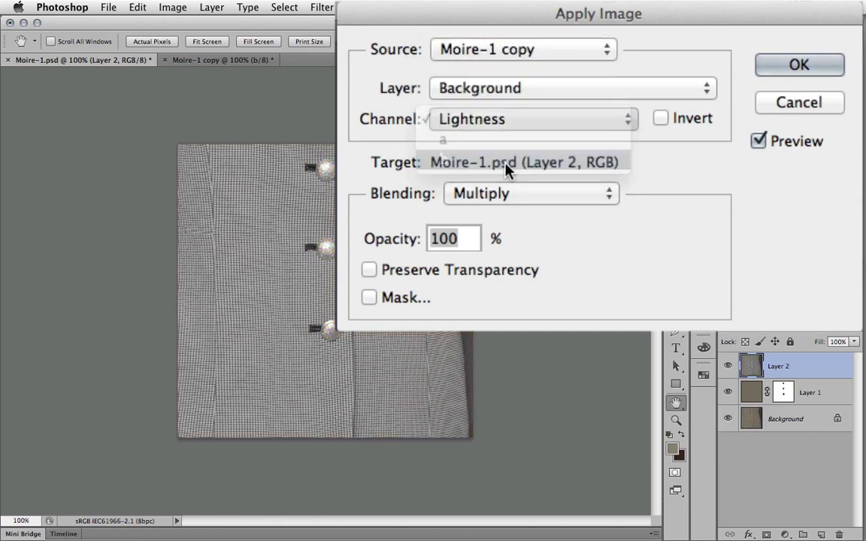
left_click(660, 119)
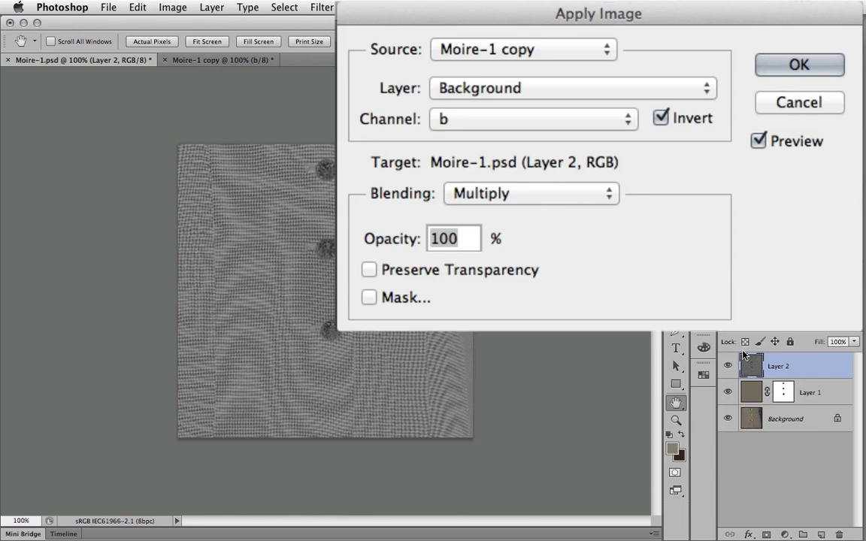
left_click(532, 194)
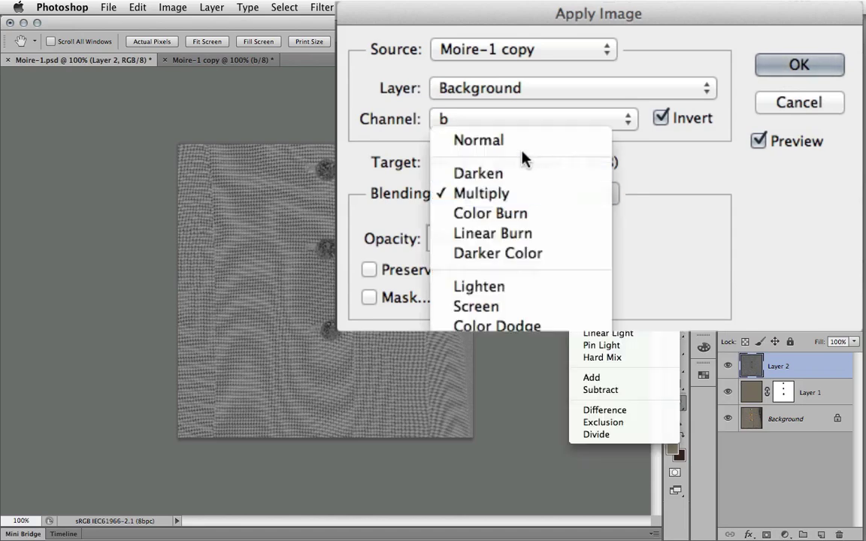
left_click(616, 101)
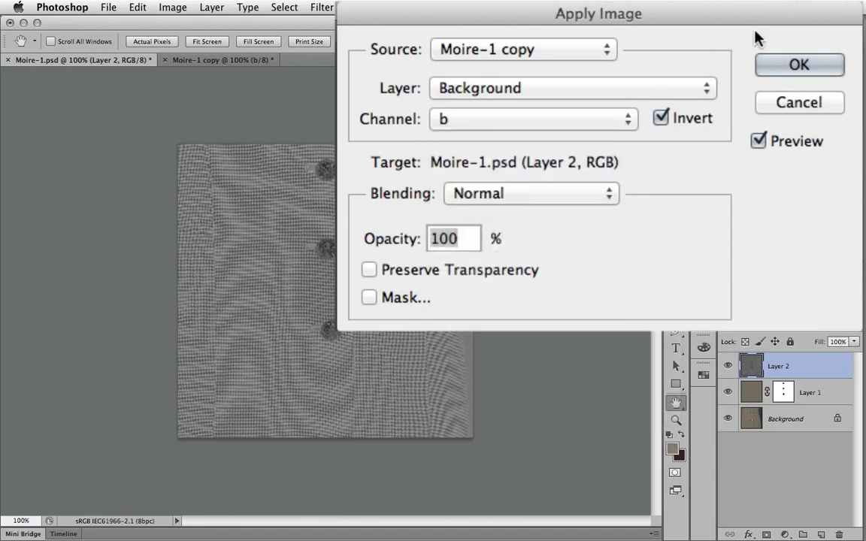
Step: Apply the inverted b channel to Layer 2, then blend it as Overlay at 54% opacity
left_click(778, 63)
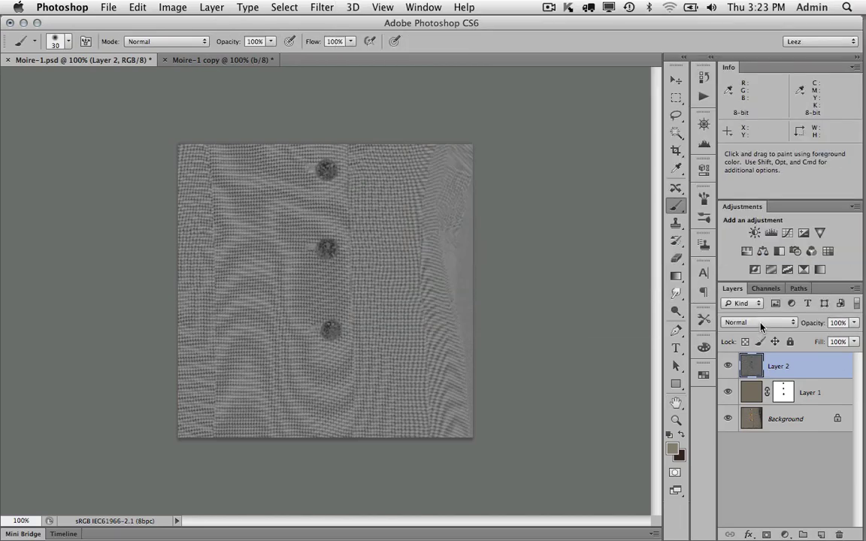
left_click(760, 325)
left_click(750, 398)
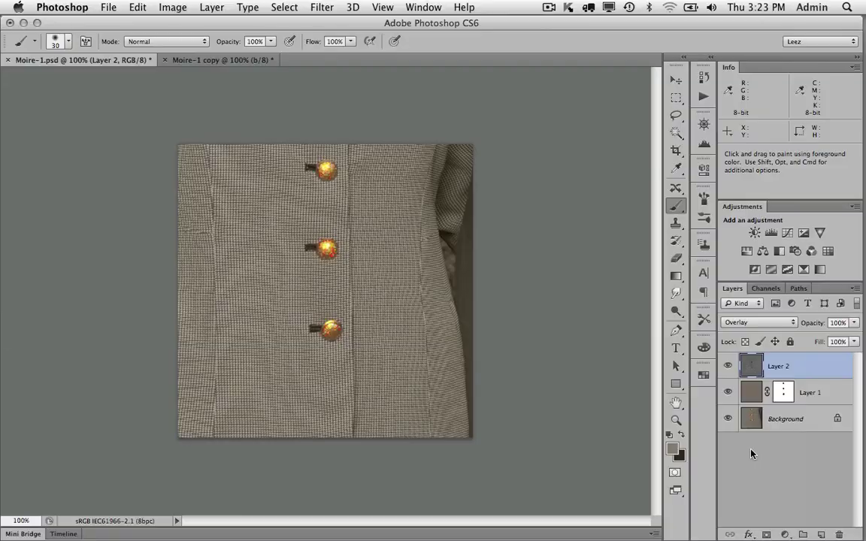
left_click(854, 323)
left_click_drag(854, 324, 830, 343)
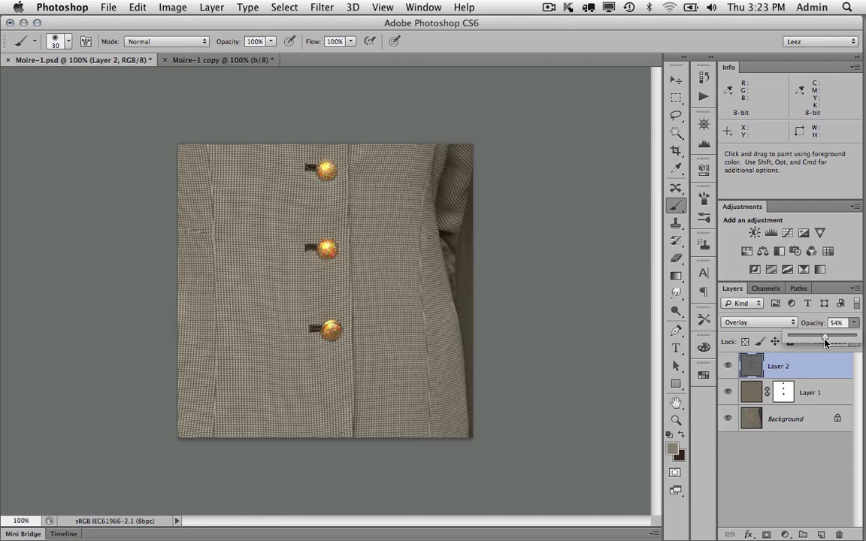